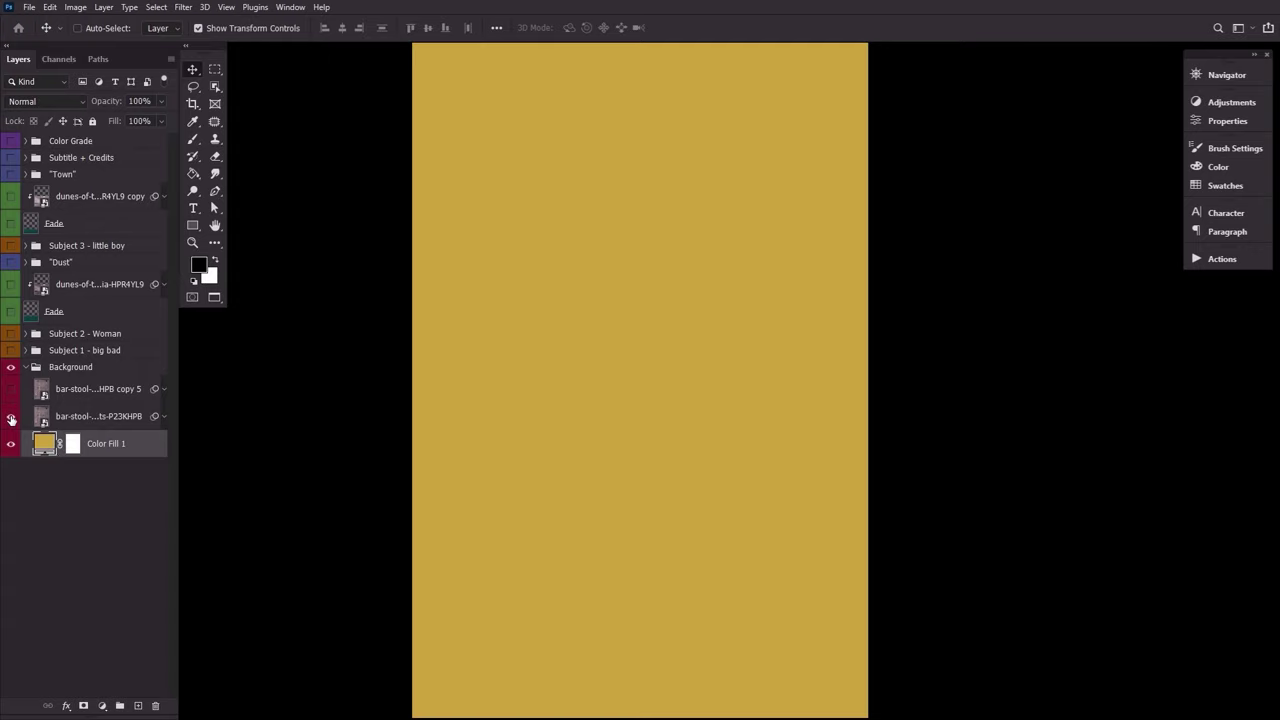
# Turn on the first grunge texture layer over the yellow Color Fill 1 backdrop.
pyautogui.click(11, 417)
# Show the second grunge texture layer, then select the villain's Subject 1 group.
pyautogui.click(11, 389)
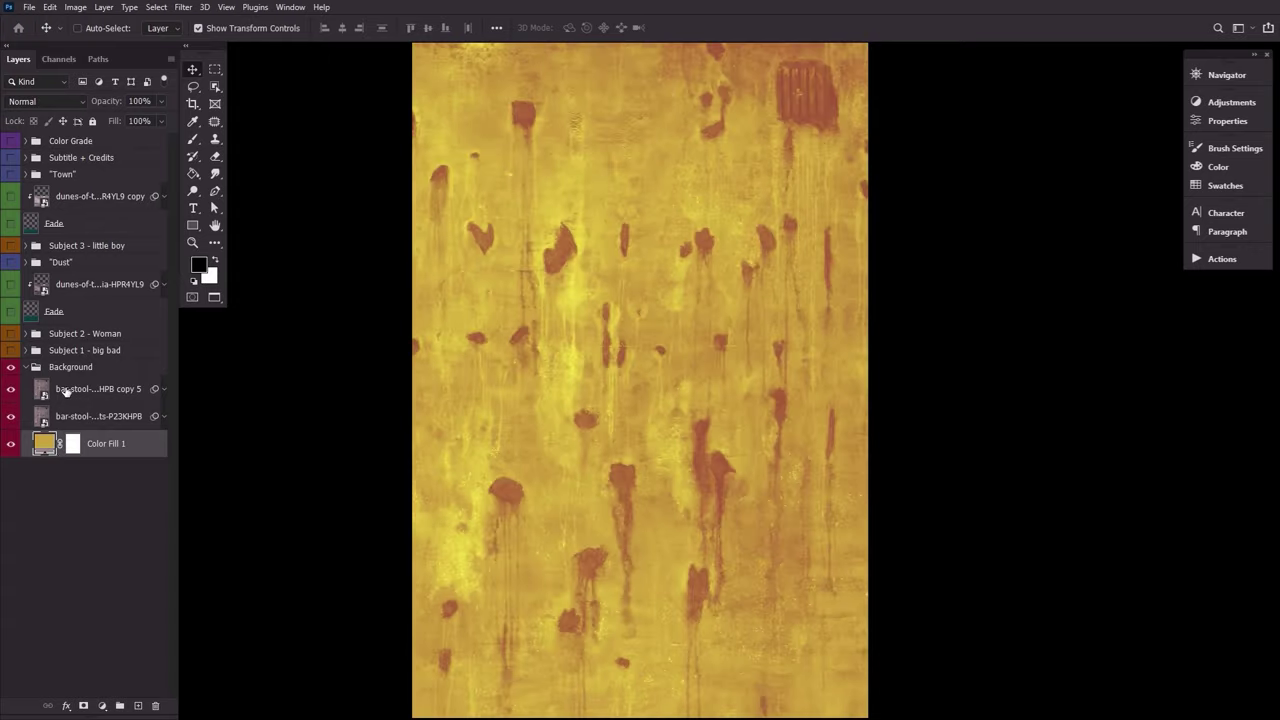
pyautogui.click(65, 392)
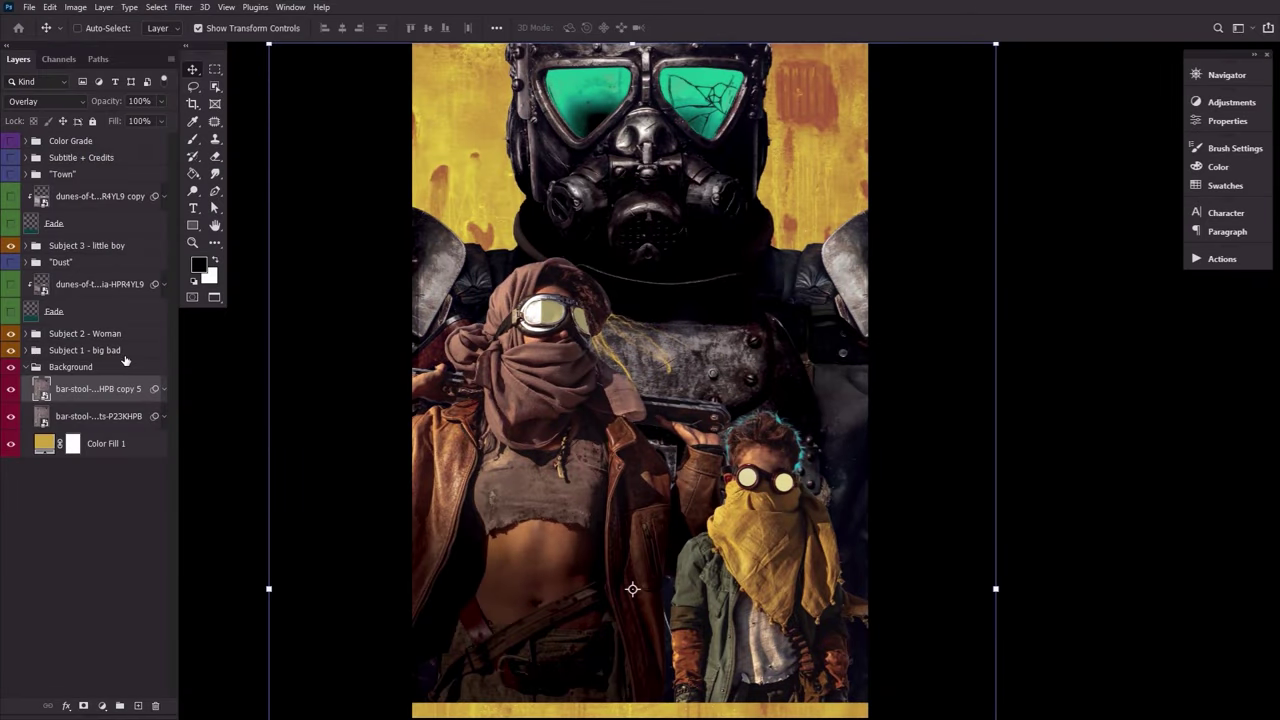
pyautogui.click(126, 352)
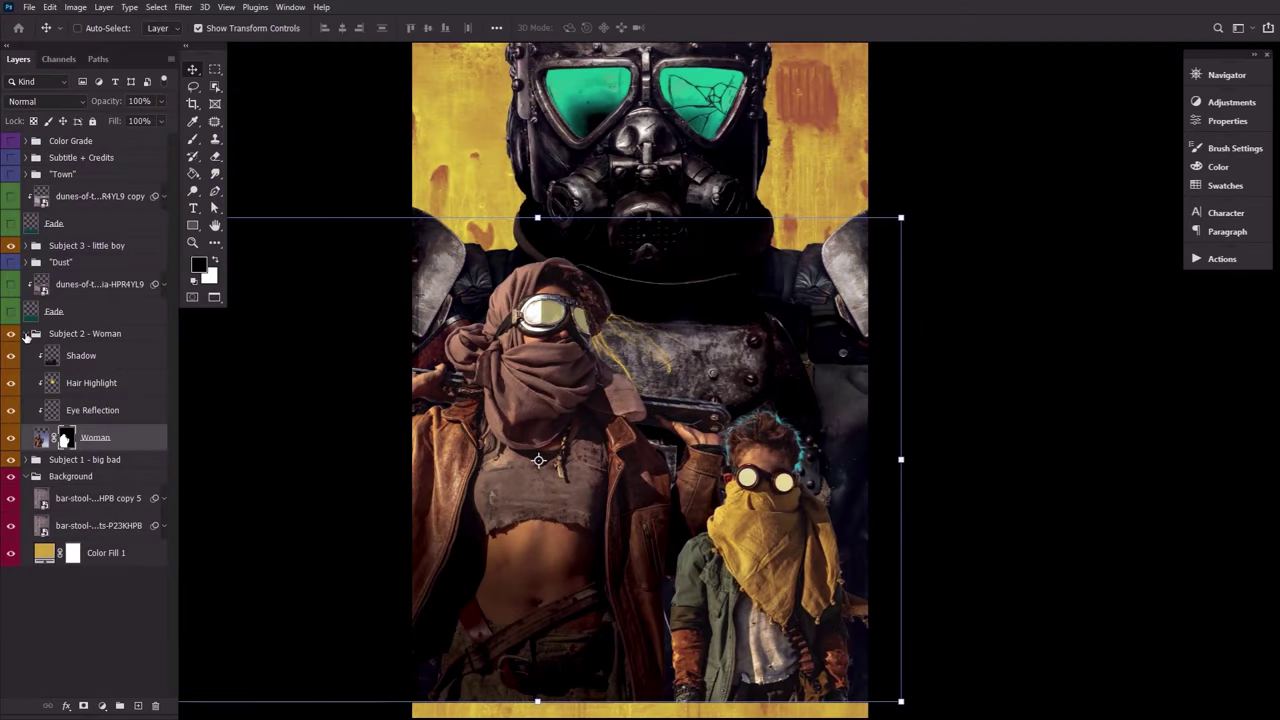
# Collapse the woman's group, expand the villain's group, and toggle its shoulder layer off and on.
pyautogui.click(25, 333)
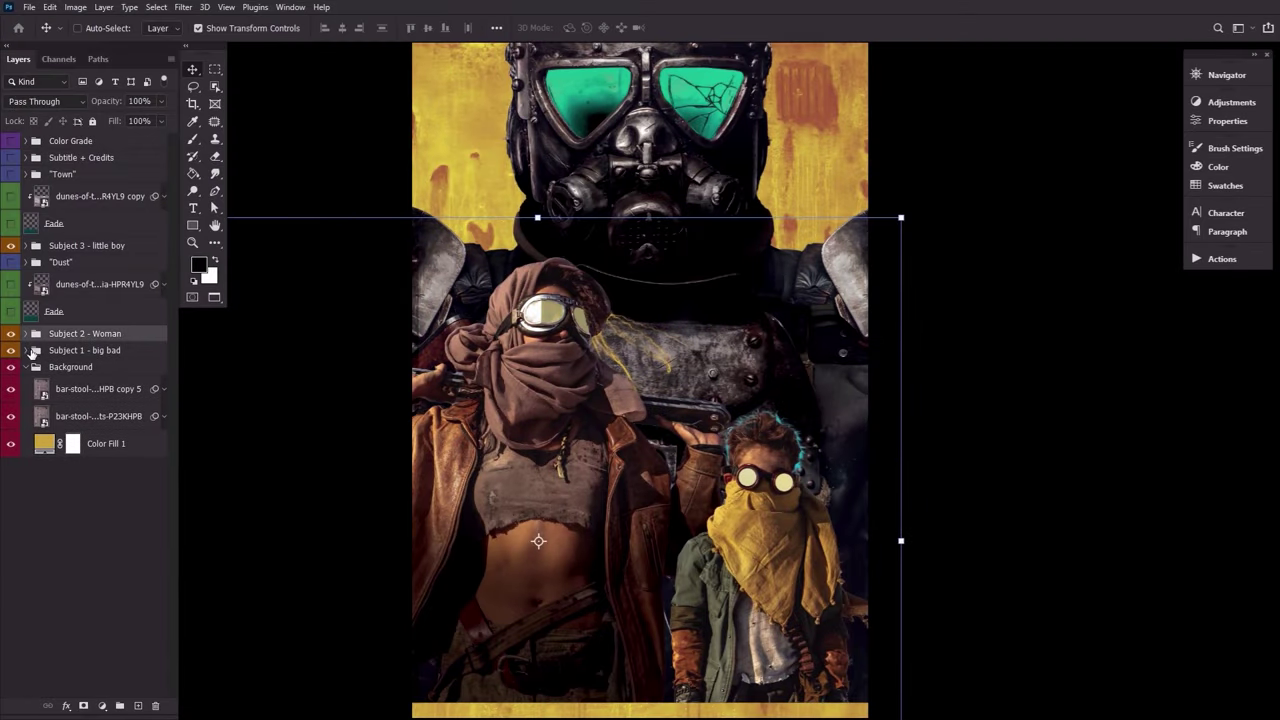
pyautogui.click(30, 350)
pyautogui.click(25, 350)
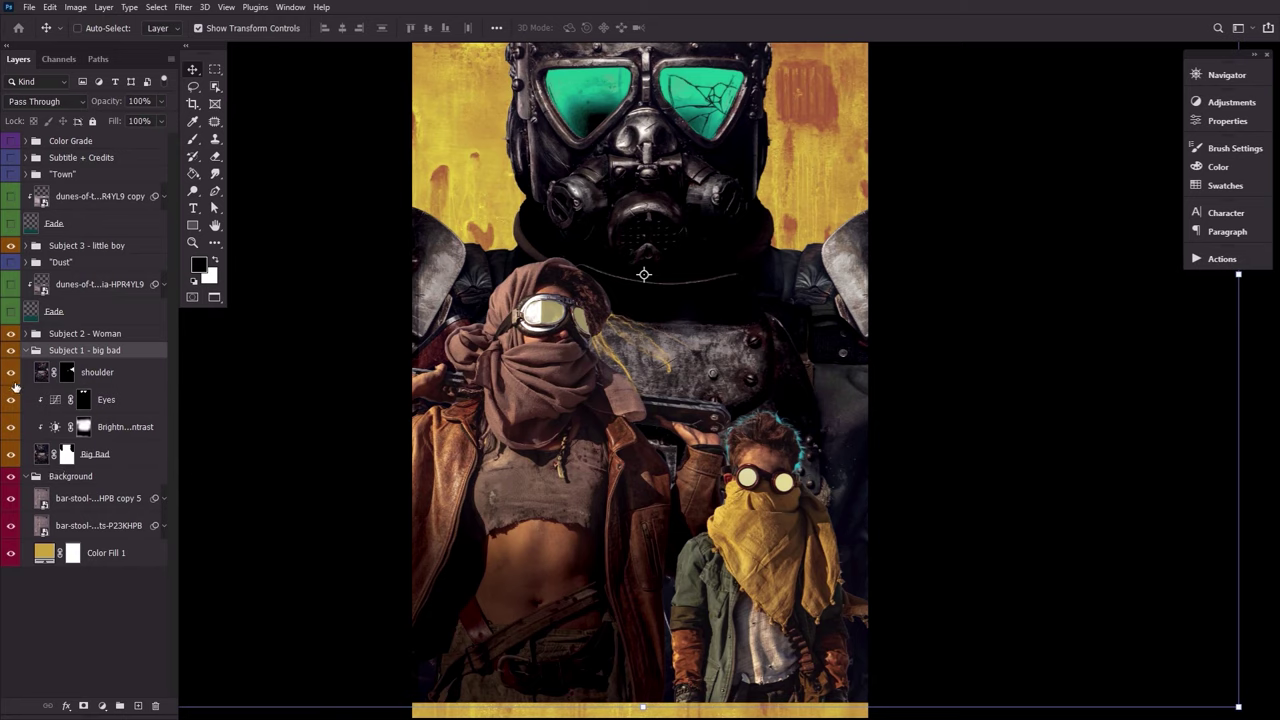
pyautogui.click(12, 373)
pyautogui.click(12, 373)
# Select the woman's group, the little boy's group, then the woman's group again.
pyautogui.click(73, 337)
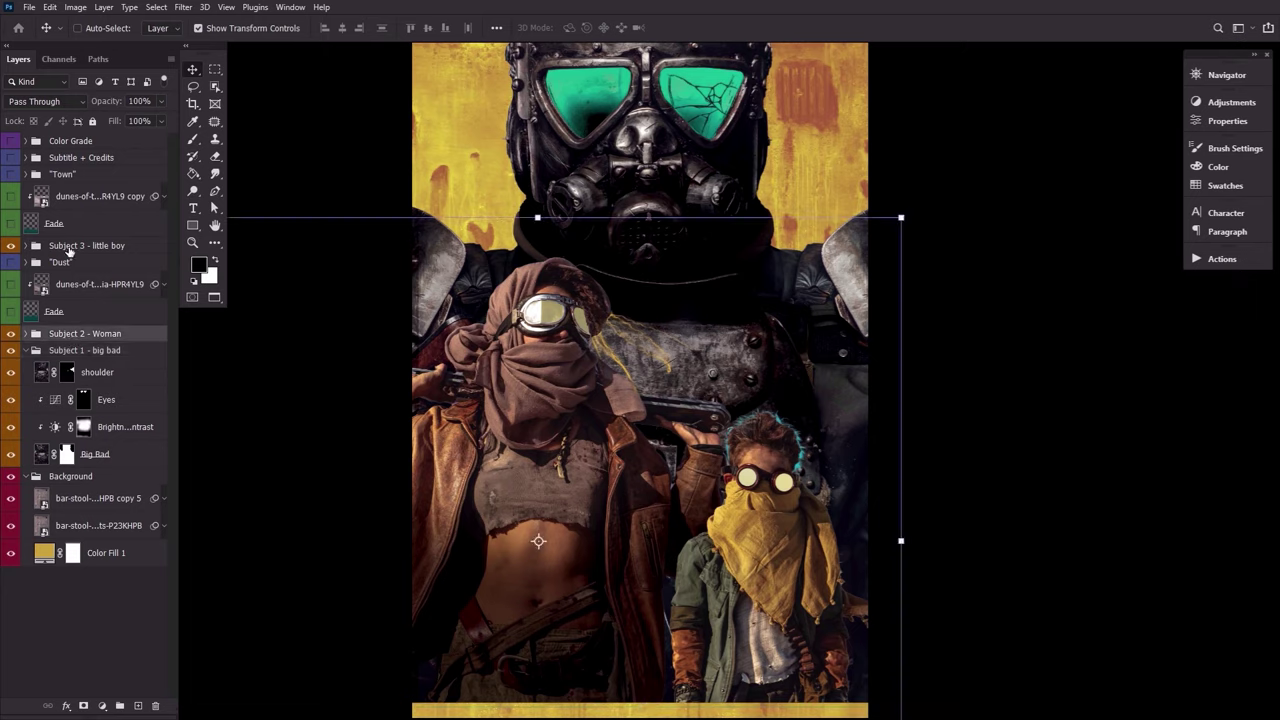
pyautogui.click(70, 252)
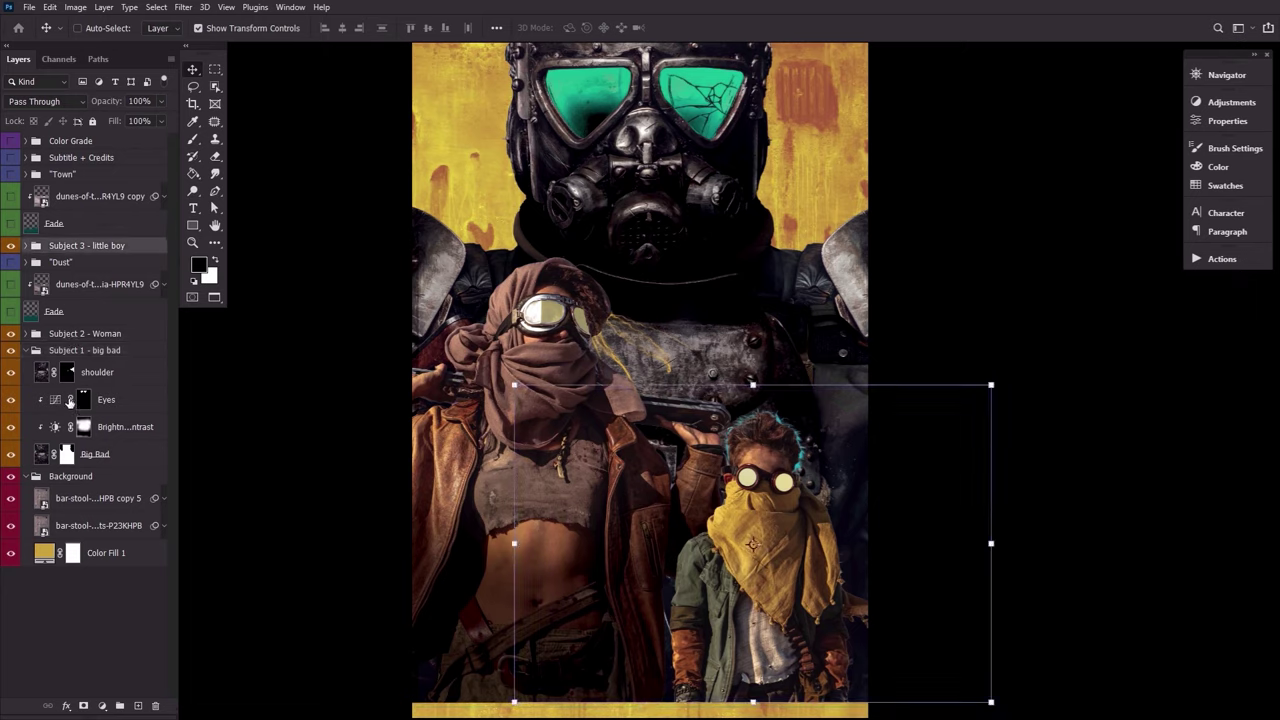
pyautogui.click(93, 340)
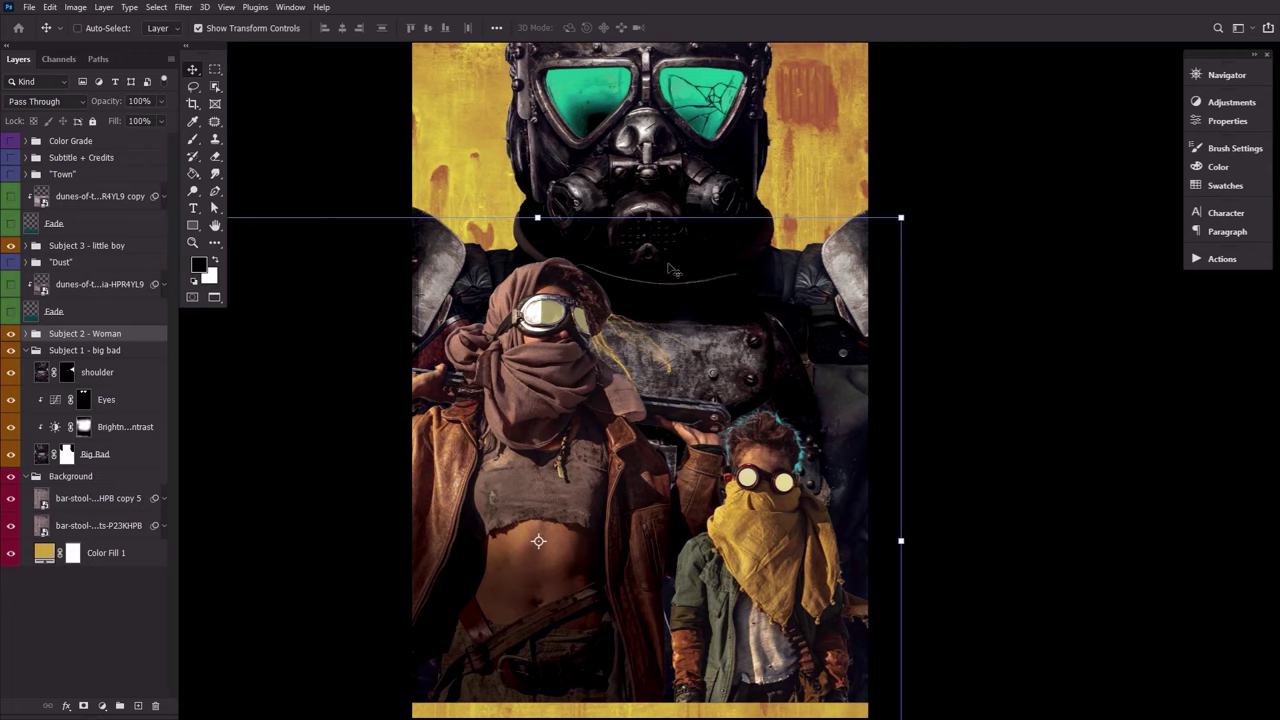
# Move the woman up toward the centre and the boy up-left in front of her.
pyautogui.moveTo(560, 423); pyautogui.dragTo(655, 368)
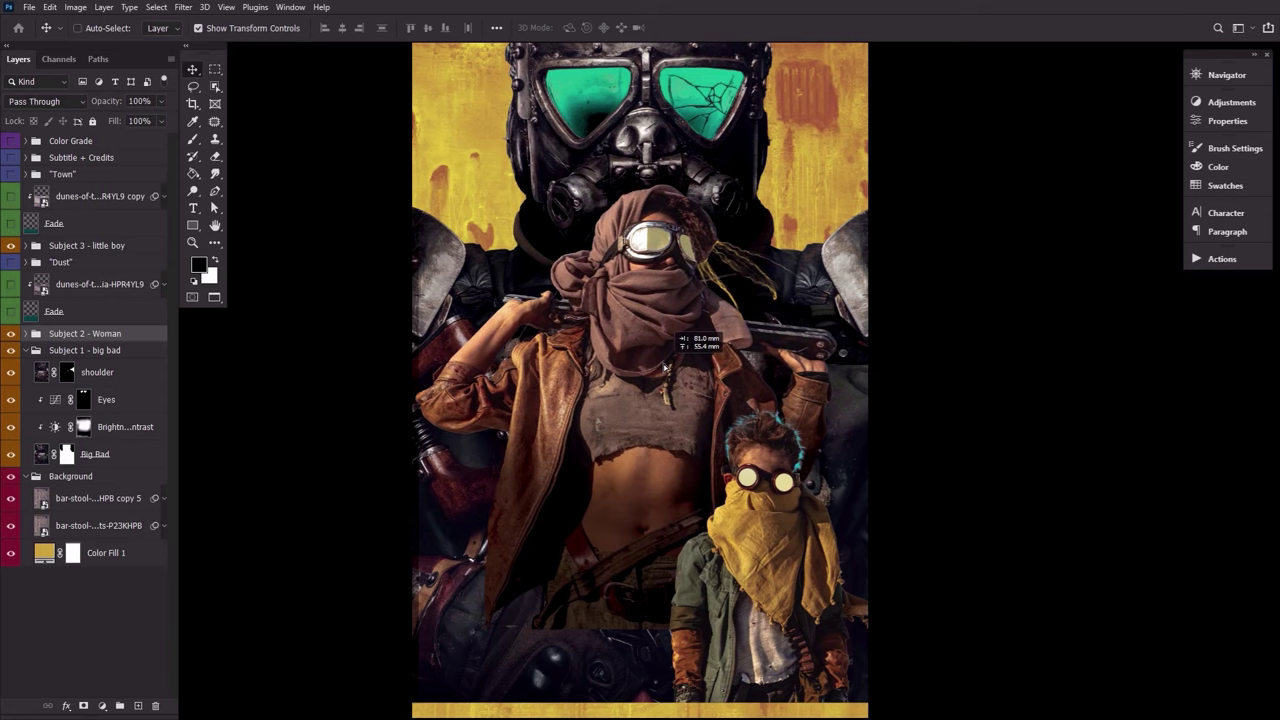
pyautogui.click(90, 246)
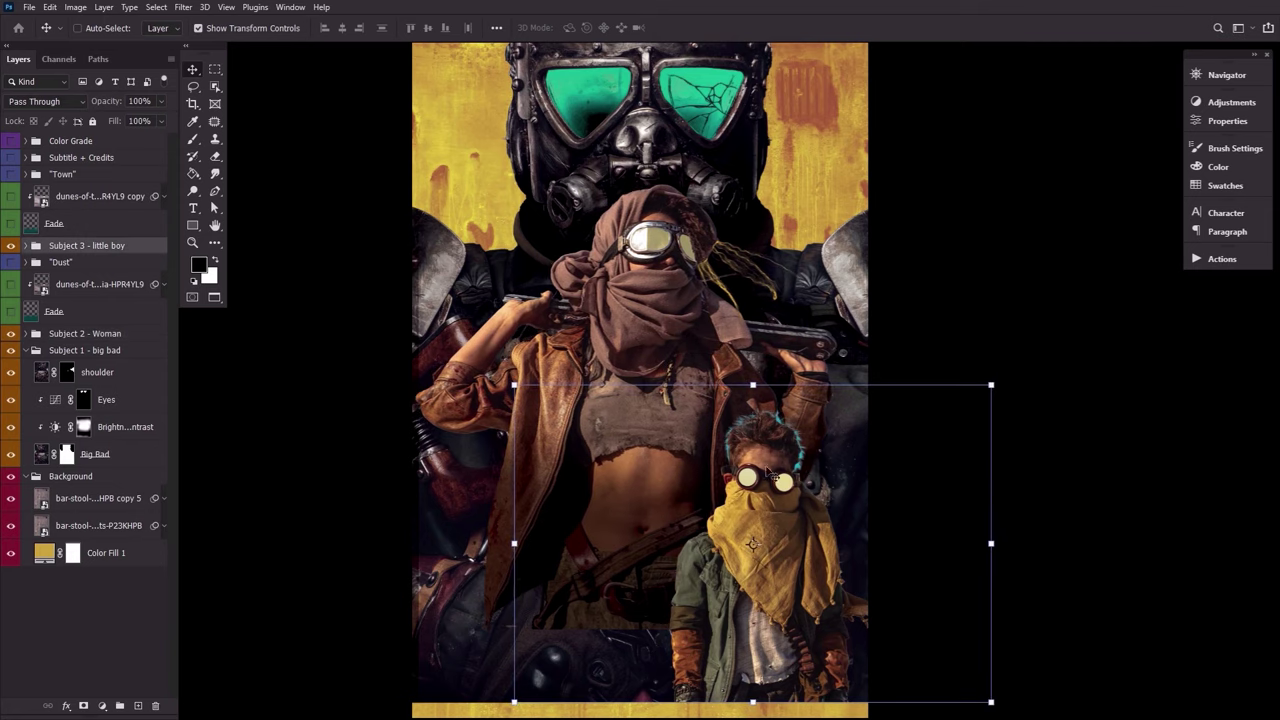
pyautogui.moveTo(770, 490); pyautogui.dragTo(665, 442)
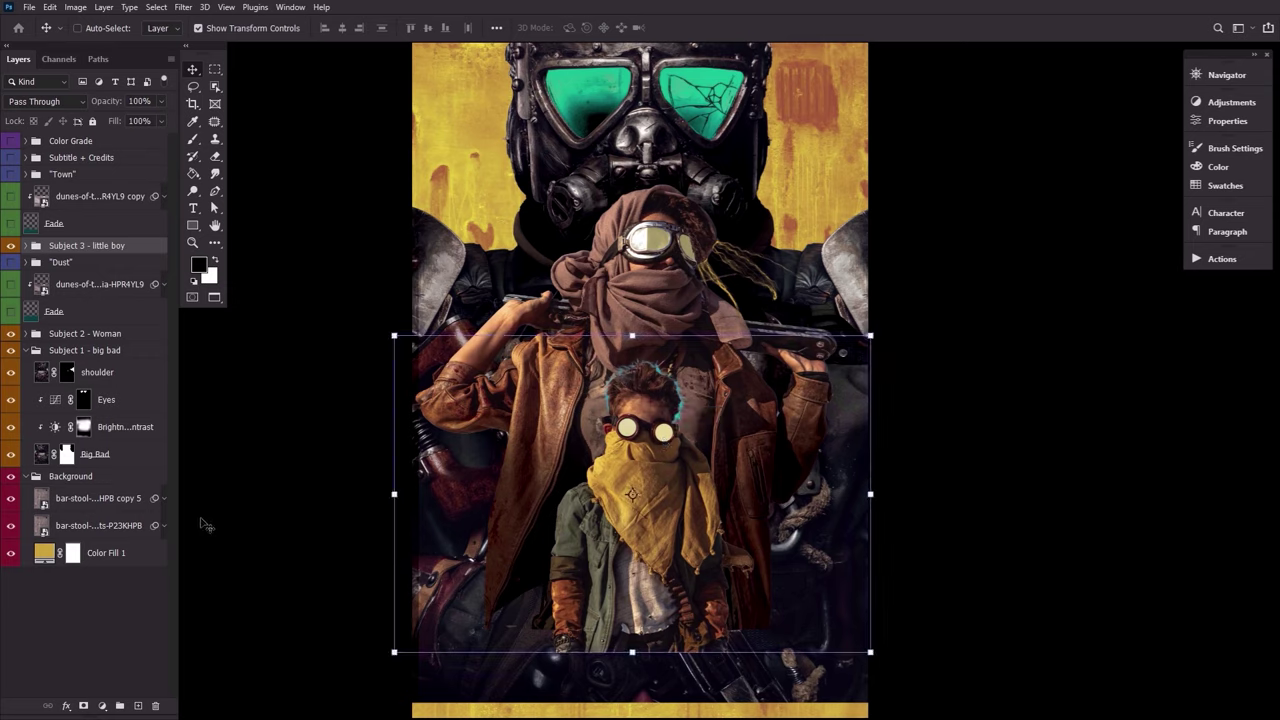
# Toggle the villain's Brightness/Contrast adjustment off and on, then select it.
pyautogui.click(140, 455)
pyautogui.click(12, 427)
pyautogui.click(12, 427)
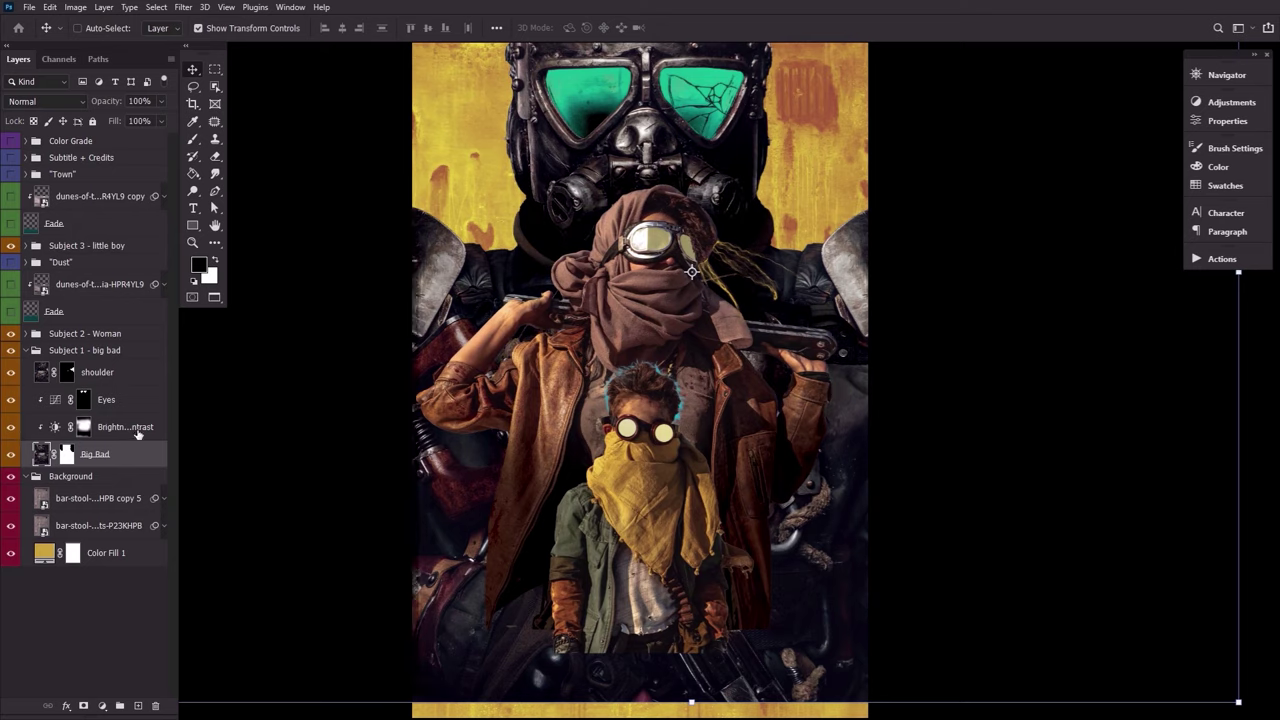
pyautogui.click(138, 430)
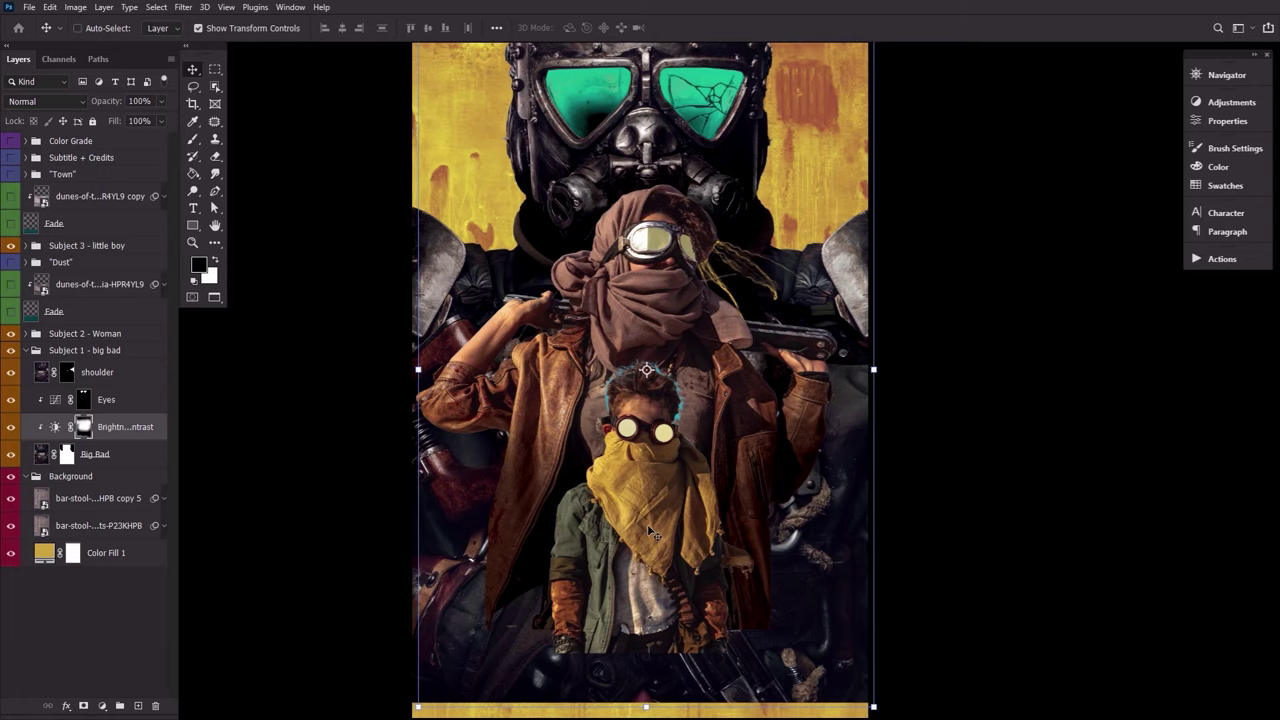
# Inspect the Eye Reflection layer inside the woman's group, then collapse the group.
pyautogui.click(25, 334)
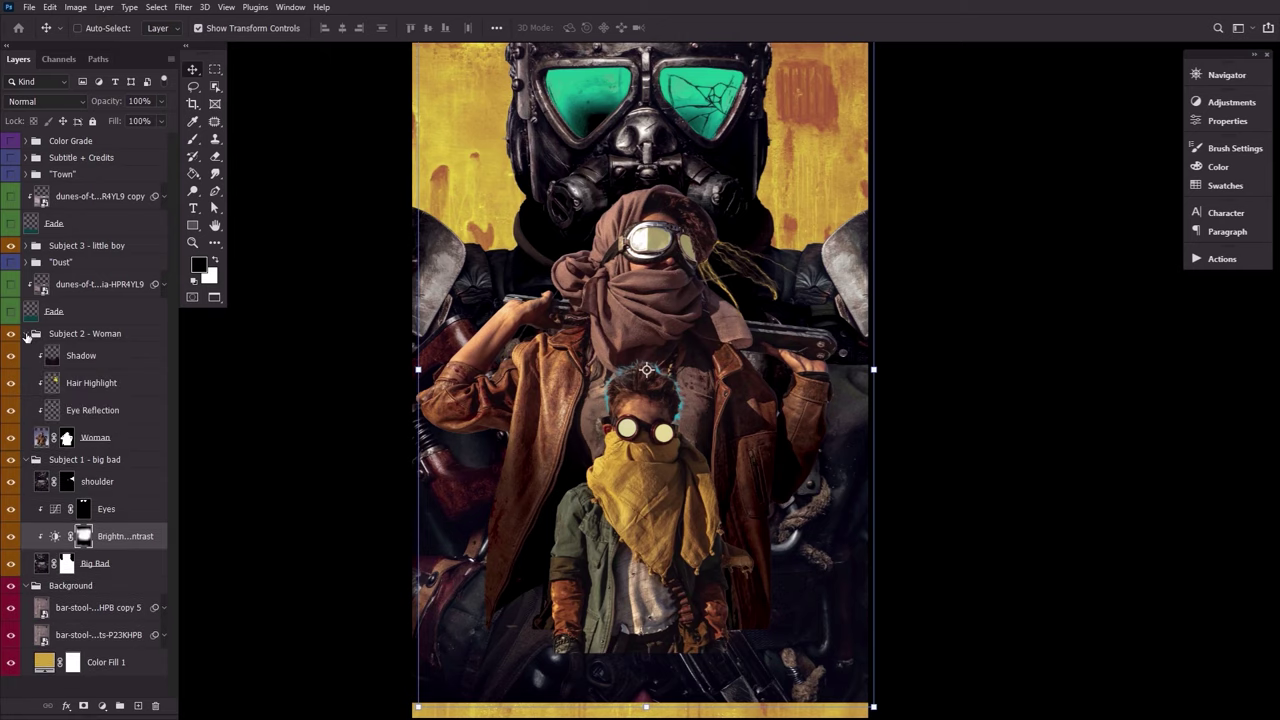
pyautogui.click(129, 412)
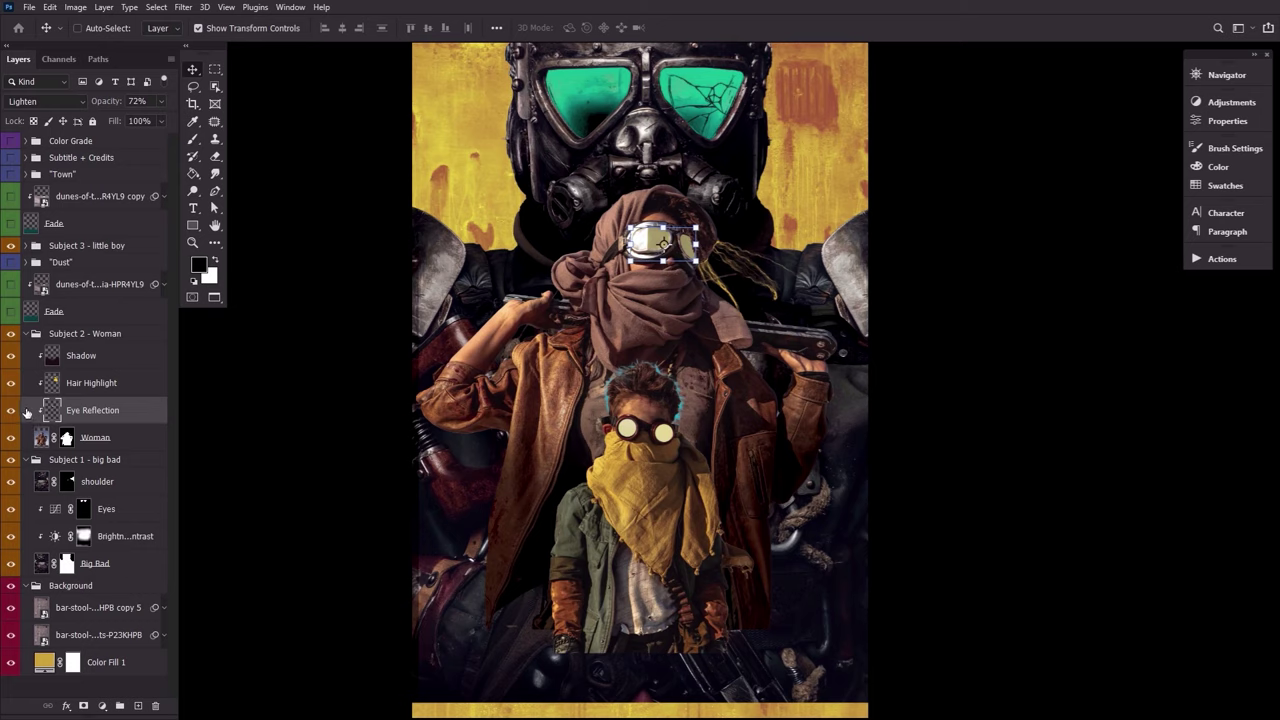
pyautogui.click(30, 335)
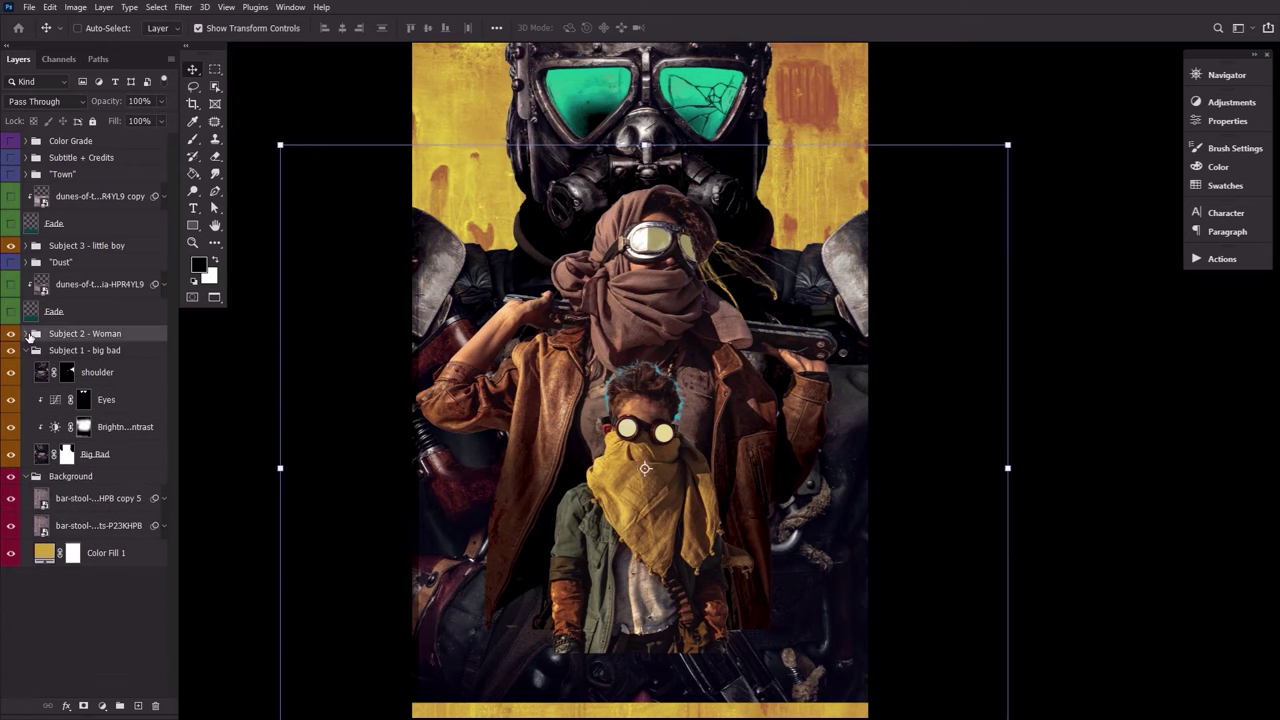
# Review the Eyes Curves adjustment settings, then collapse the villain's group.
pyautogui.doubleClick(56, 400)
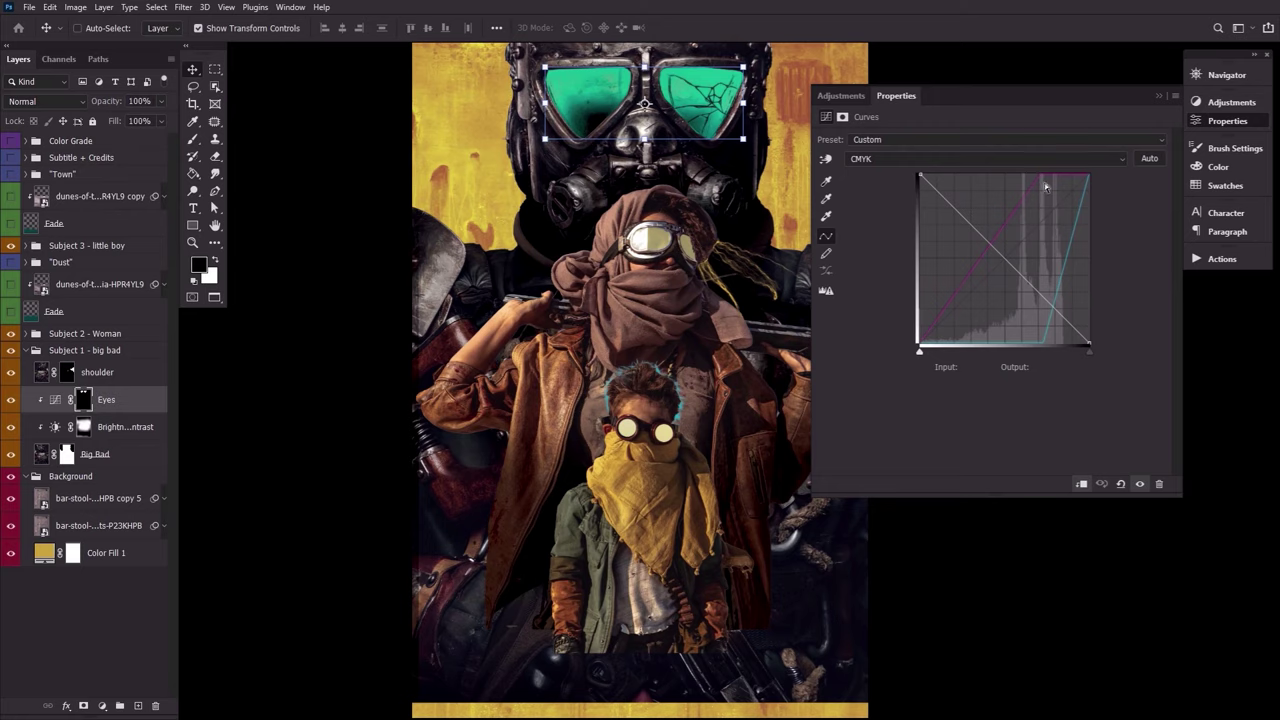
pyautogui.click(1230, 122)
pyautogui.click(25, 350)
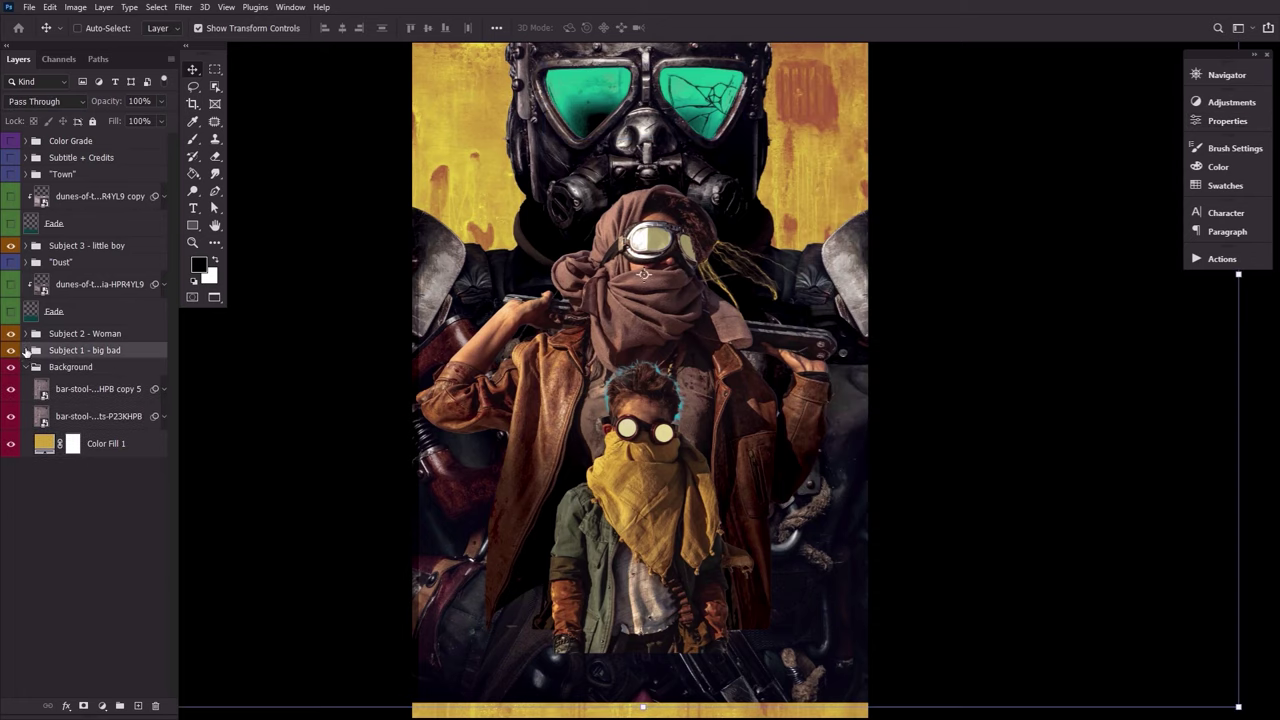
# Show the lower teal Fade gradient and the dune desert layer beneath it.
pyautogui.click(11, 312)
pyautogui.click(100, 312)
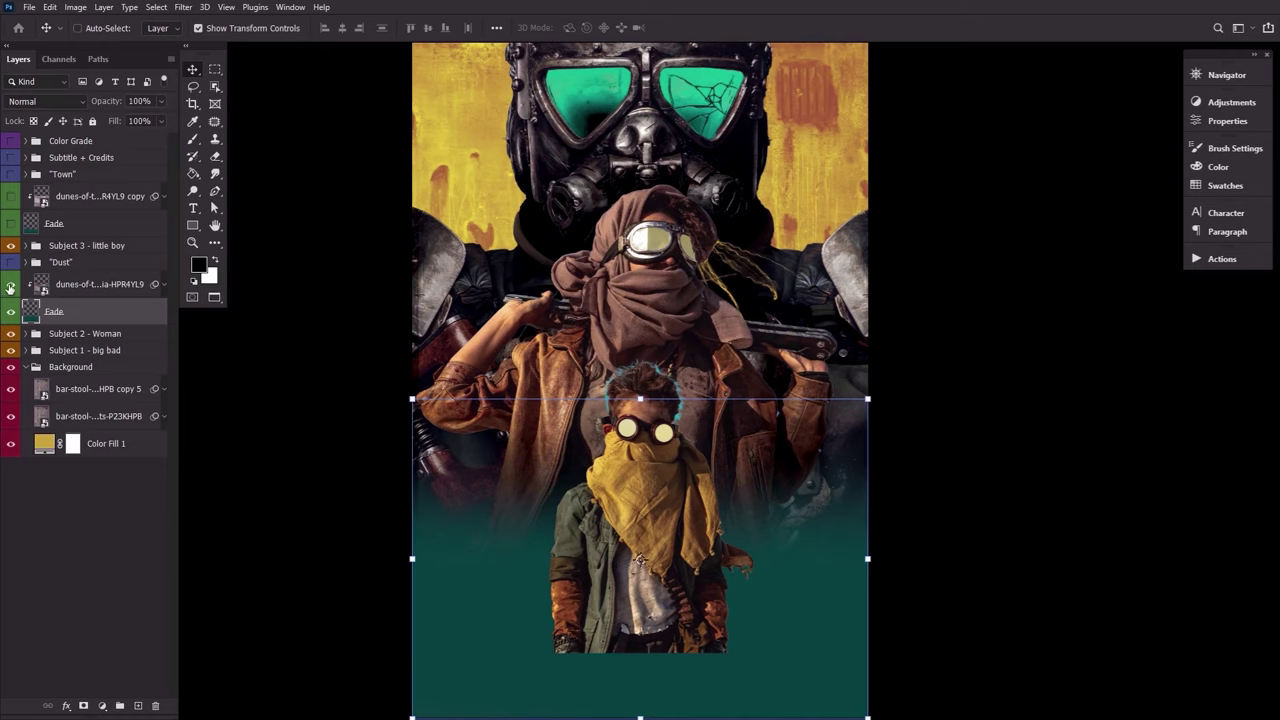
pyautogui.click(11, 284)
pyautogui.click(117, 287)
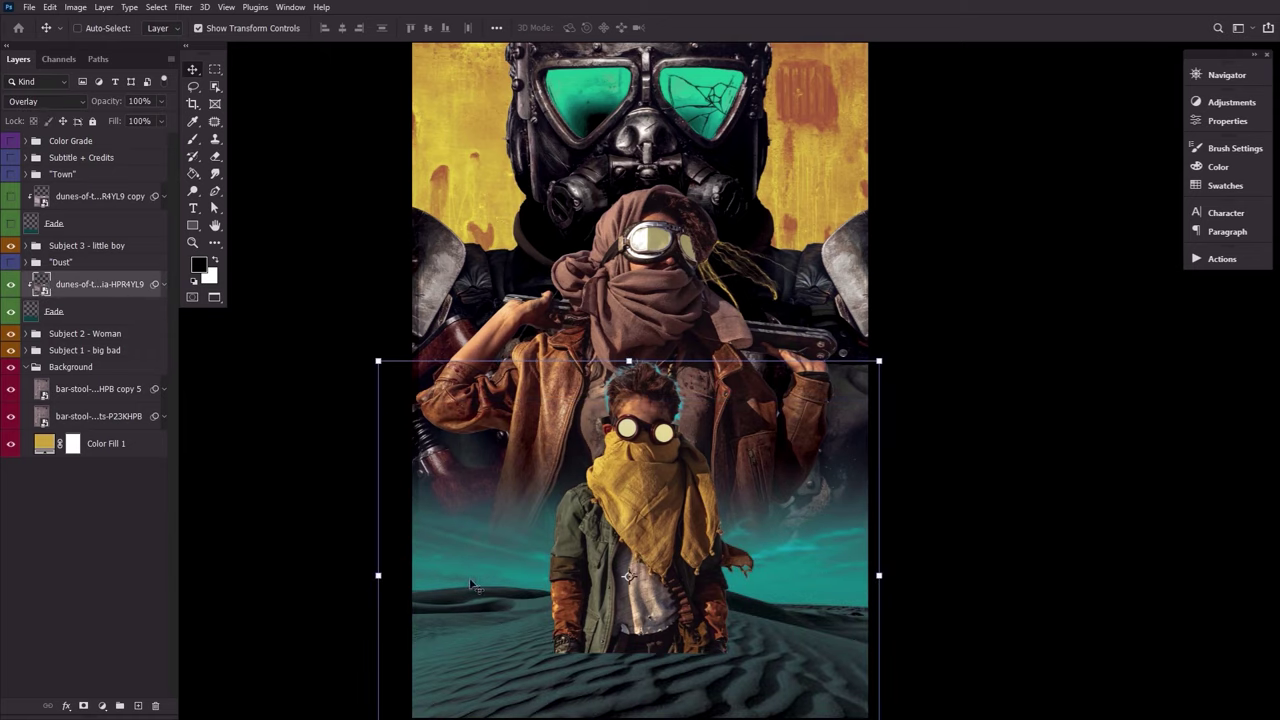
# Review and confirm the dunes layer's Brightness/Contrast smart filter, then fold the filters away.
pyautogui.click(163, 285)
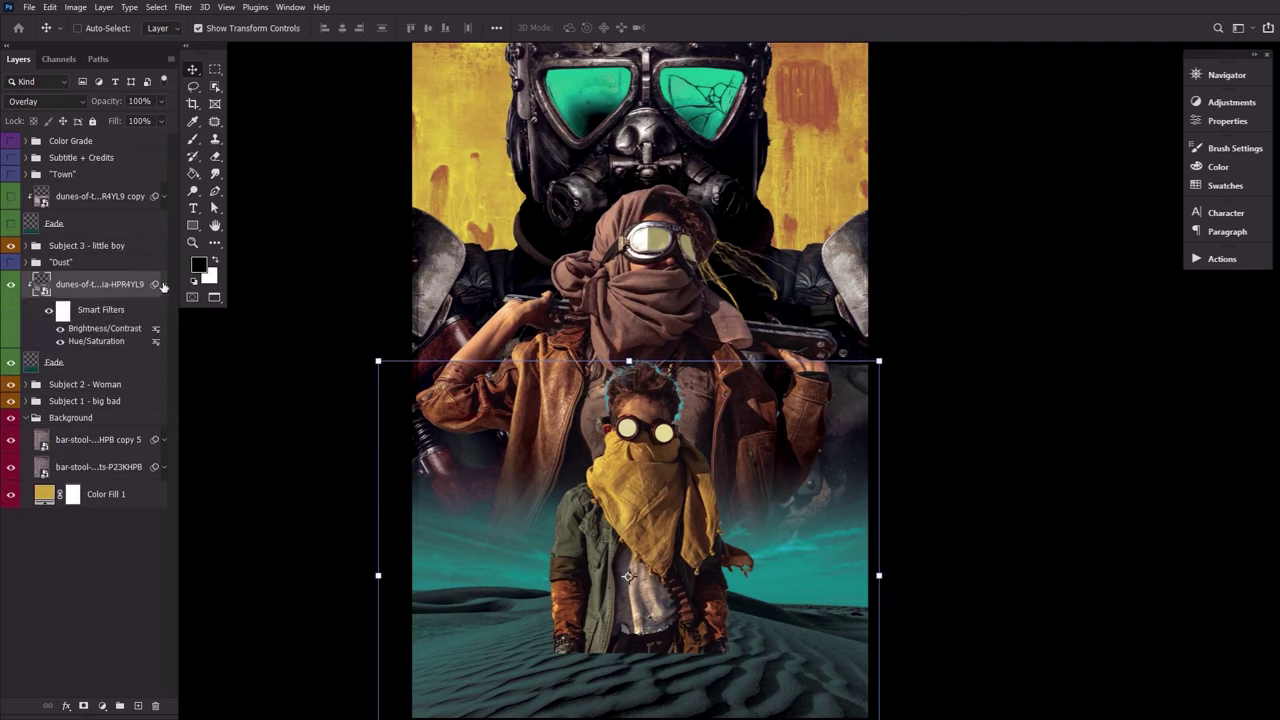
pyautogui.doubleClick(100, 328)
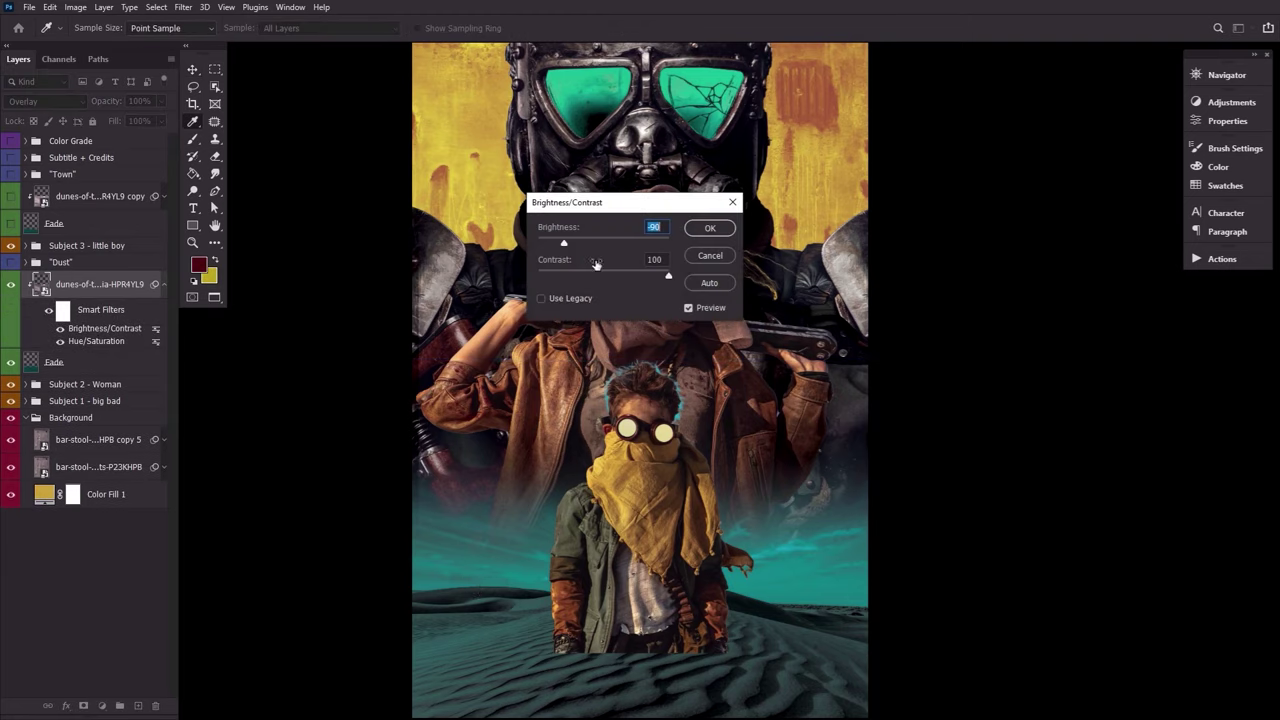
pyautogui.click(712, 229)
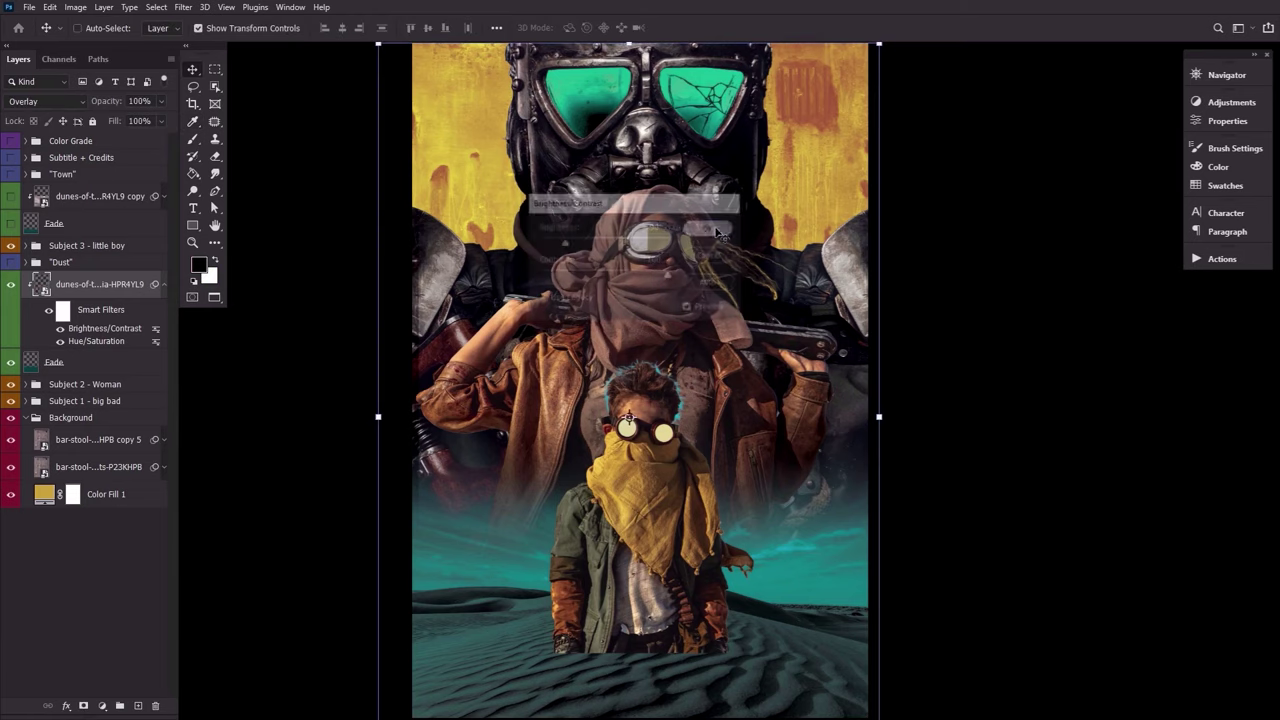
pyautogui.click(165, 287)
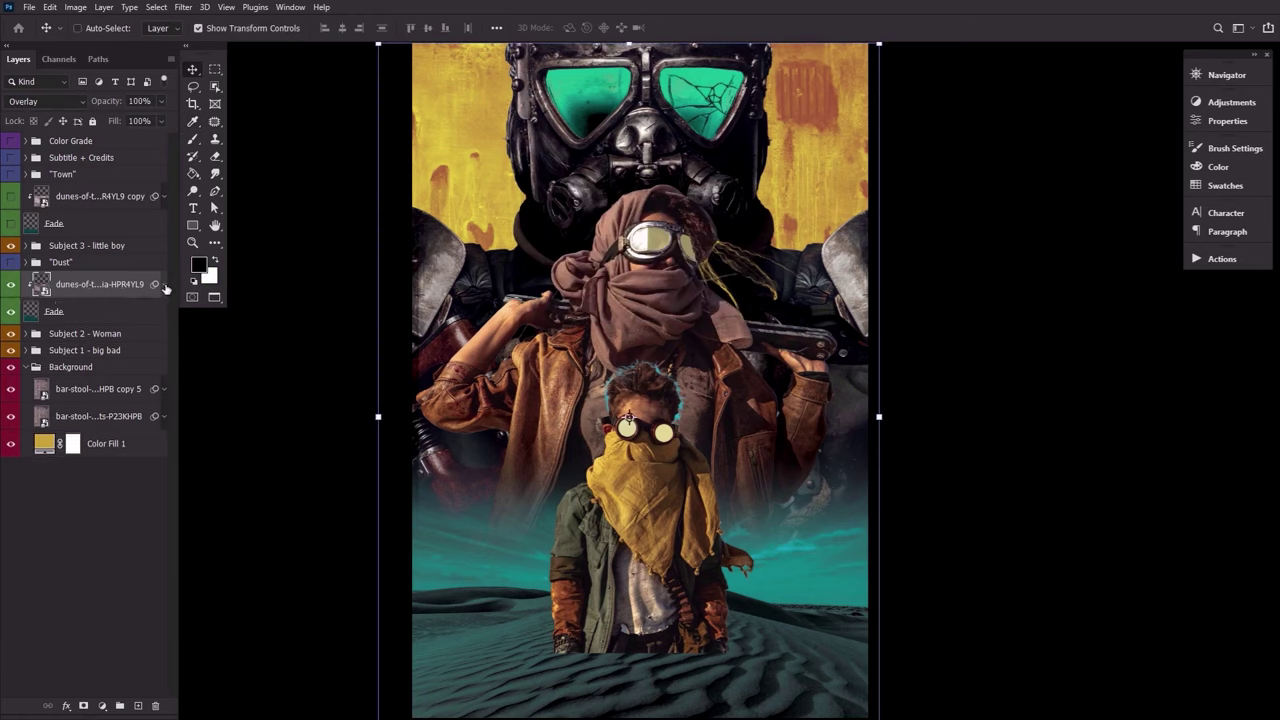
# Show the upper teal Fade and copied dunes layer, toggling both Fades to compare.
pyautogui.click(11, 224)
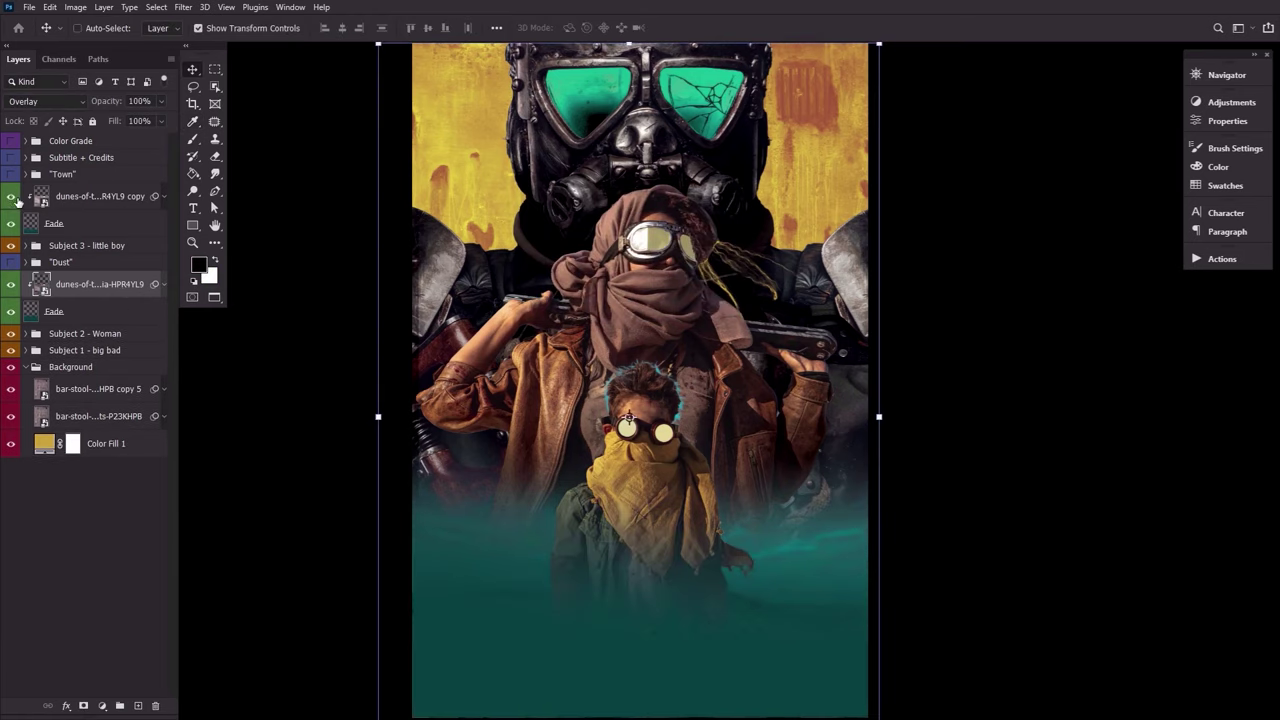
pyautogui.click(12, 197)
pyautogui.click(100, 230)
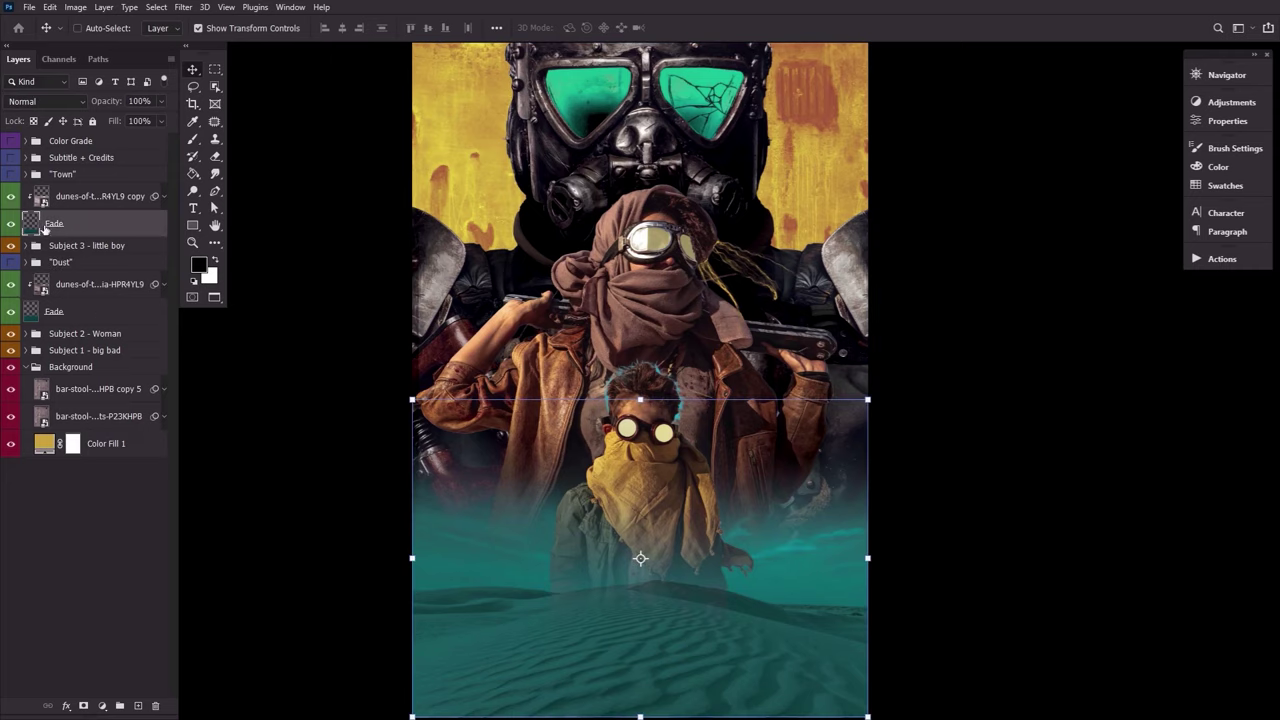
pyautogui.click(11, 226)
pyautogui.click(11, 226)
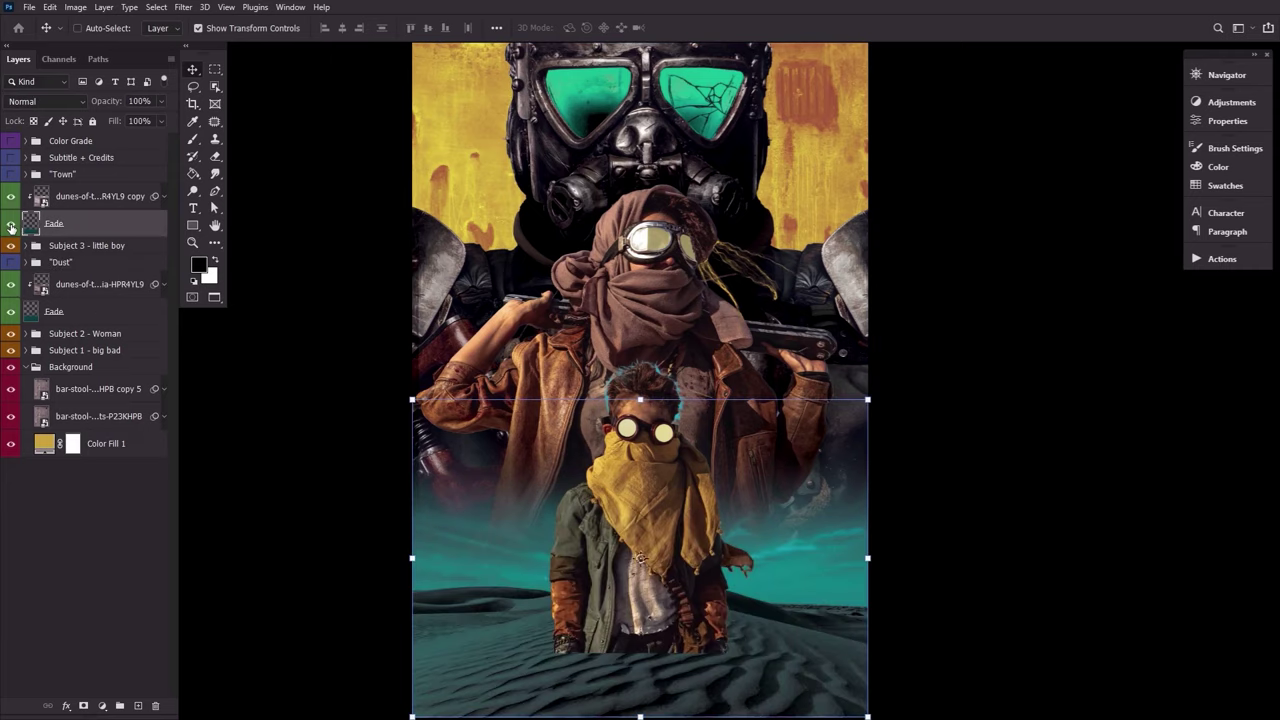
pyautogui.click(11, 313)
pyautogui.click(11, 313)
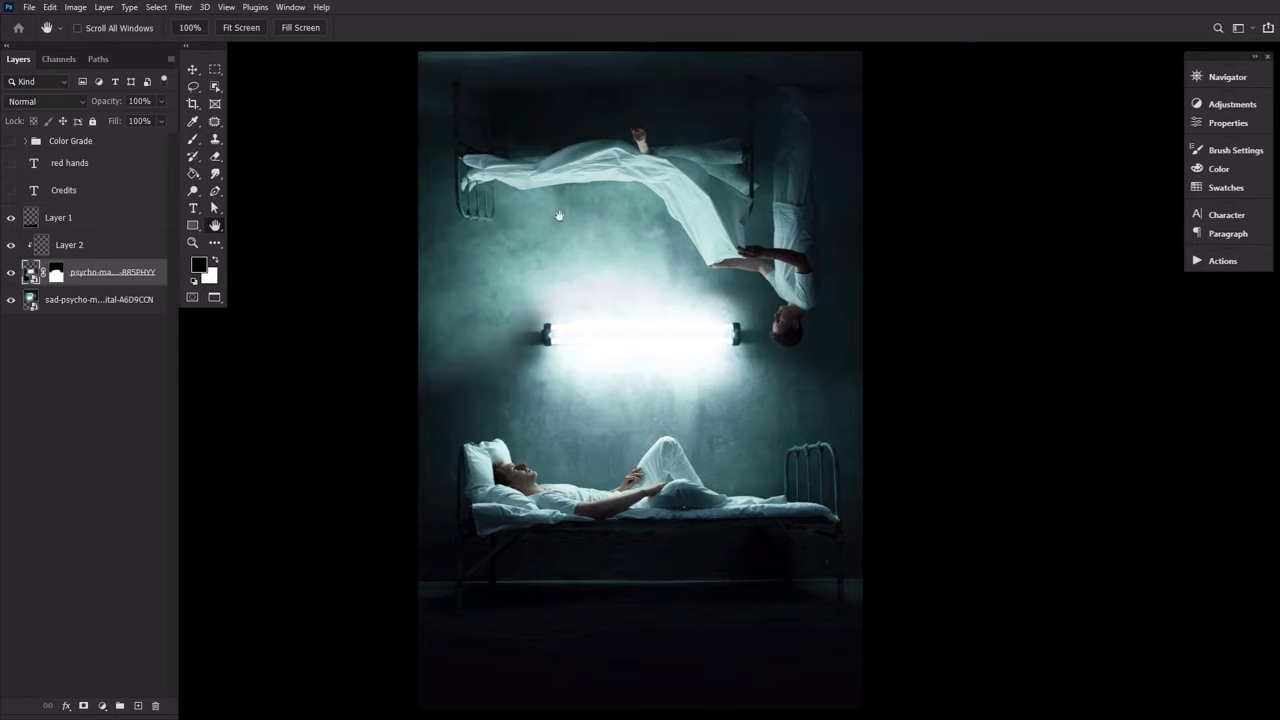
# Disable the photo layer's mask to view the unmasked photo, then re-enable it.
pyautogui.rightClick(56, 276)
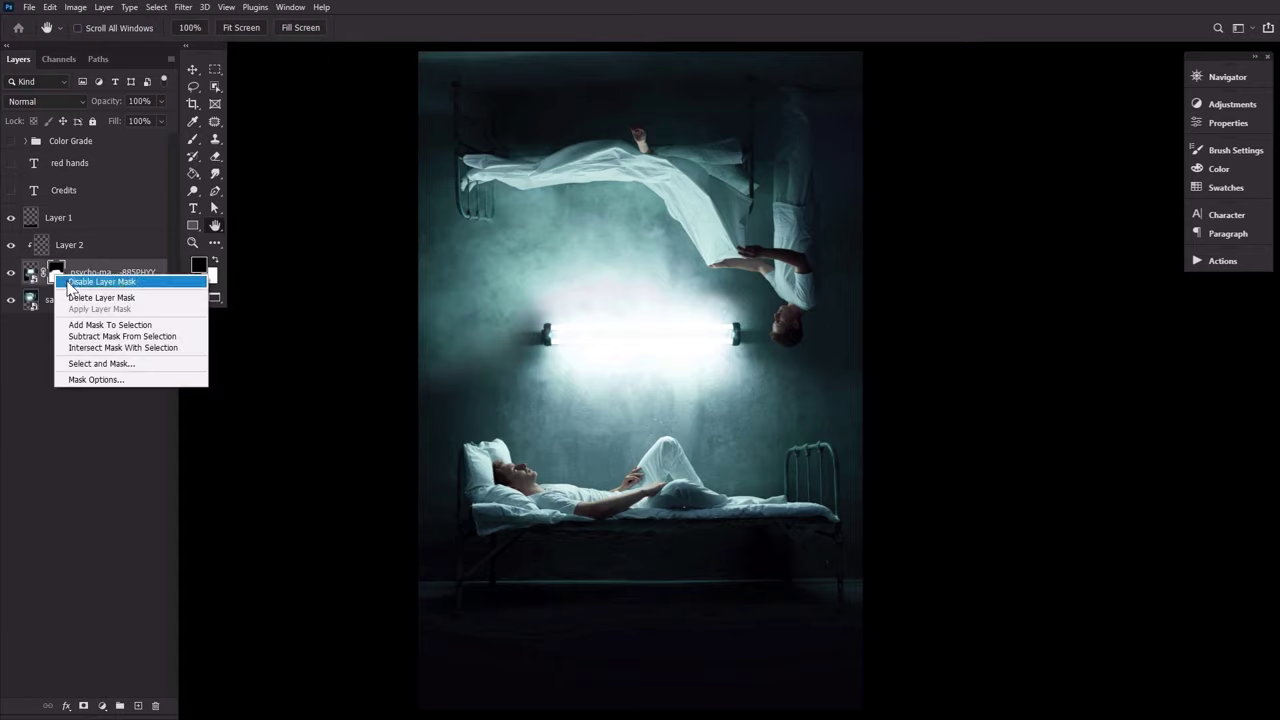
pyautogui.click(70, 283)
pyautogui.rightClick(56, 276)
pyautogui.click(70, 282)
# Toggle Layer 2 and Layer 1 visibility to compare, then select Layer 2 and Layer 1.
pyautogui.click(11, 244)
pyautogui.click(12, 220)
pyautogui.click(11, 244)
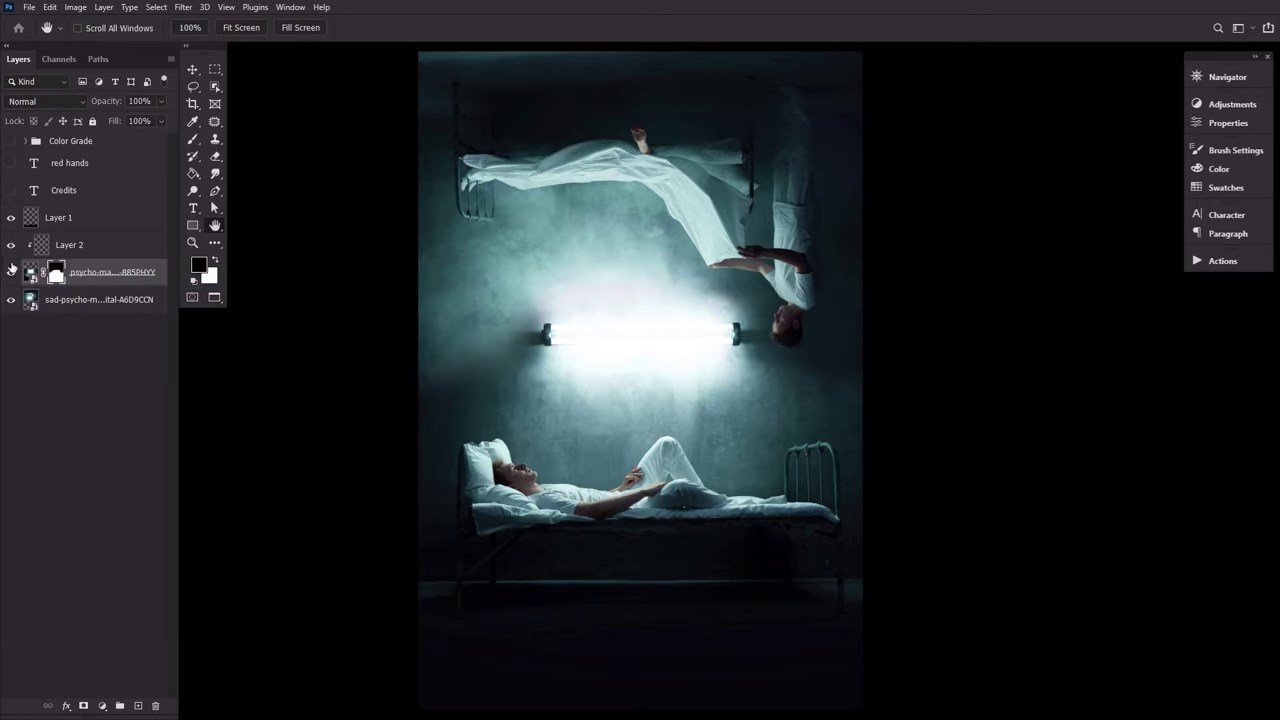
pyautogui.click(114, 252)
pyautogui.click(106, 222)
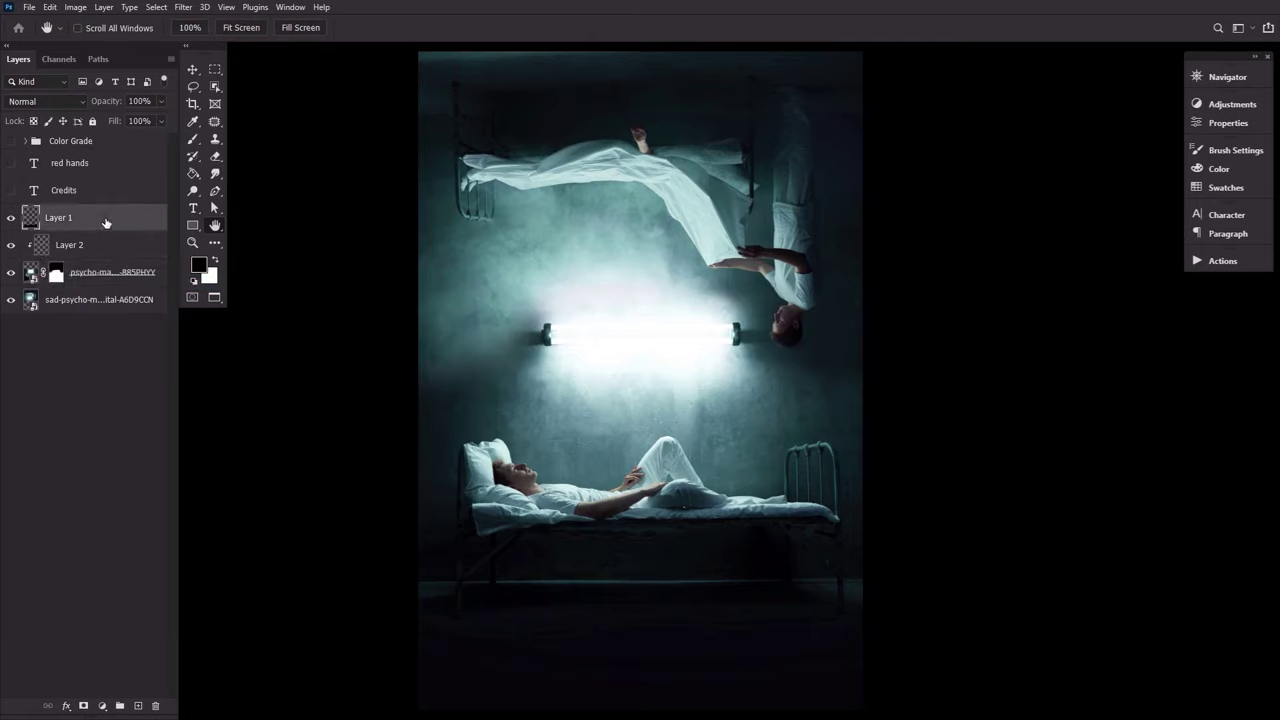